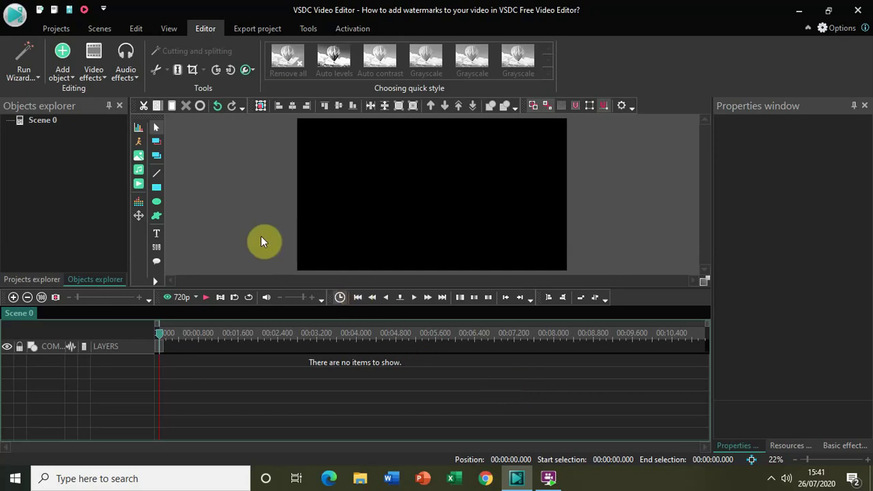
# Add the Sunset video from Downloads to the scene on a new layer
pyautogui.click(139, 187)
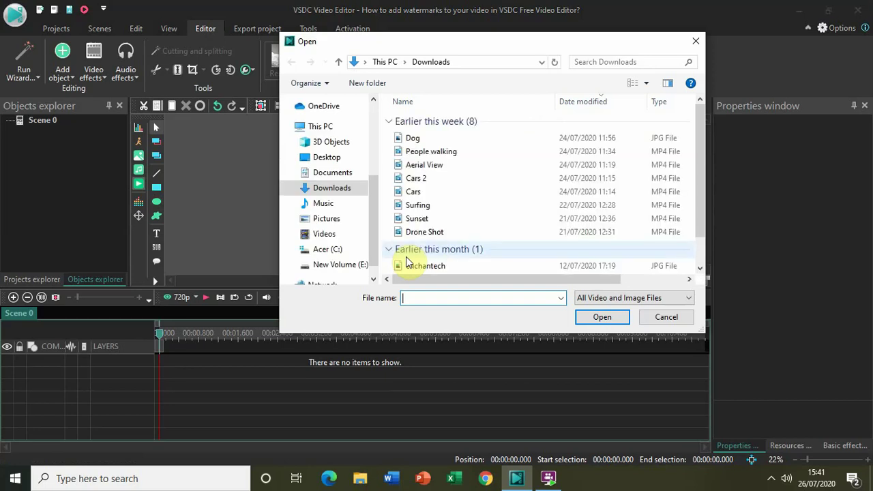
pyautogui.click(442, 219)
pyautogui.click(604, 317)
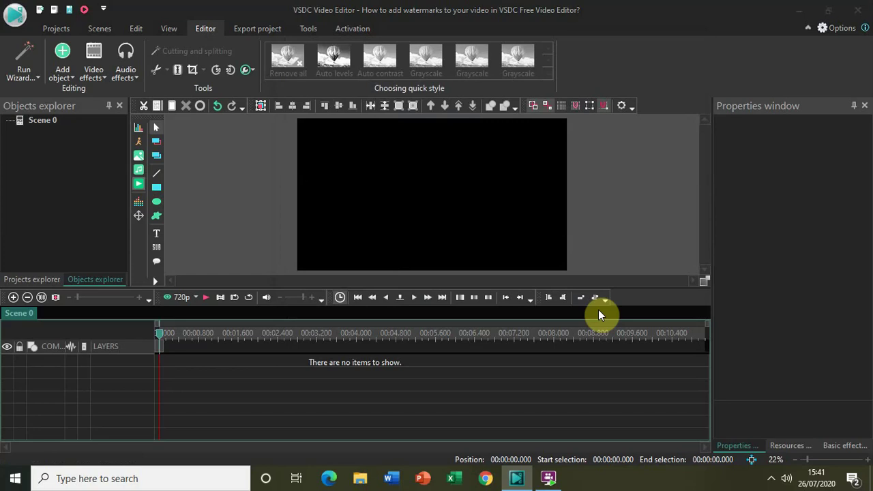
pyautogui.click(536, 300)
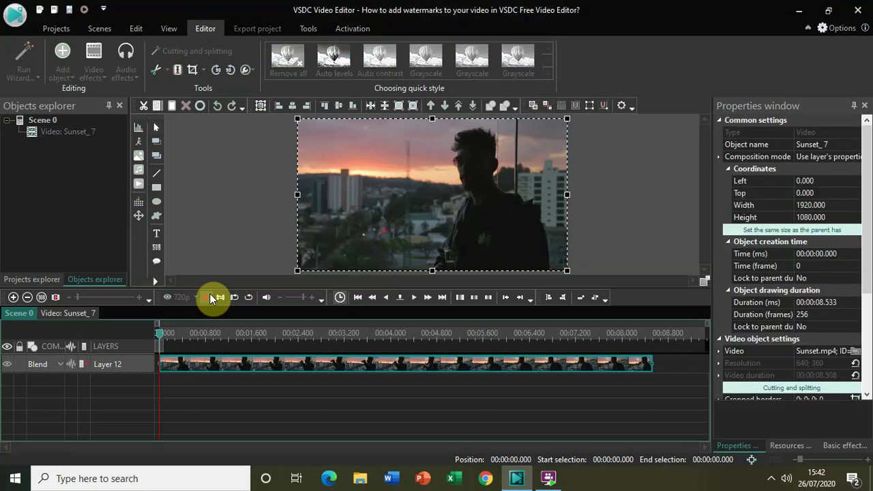
# Play and pause the Sunset preview, then rewind the playhead to 00:00:00.000
pyautogui.click(209, 293)
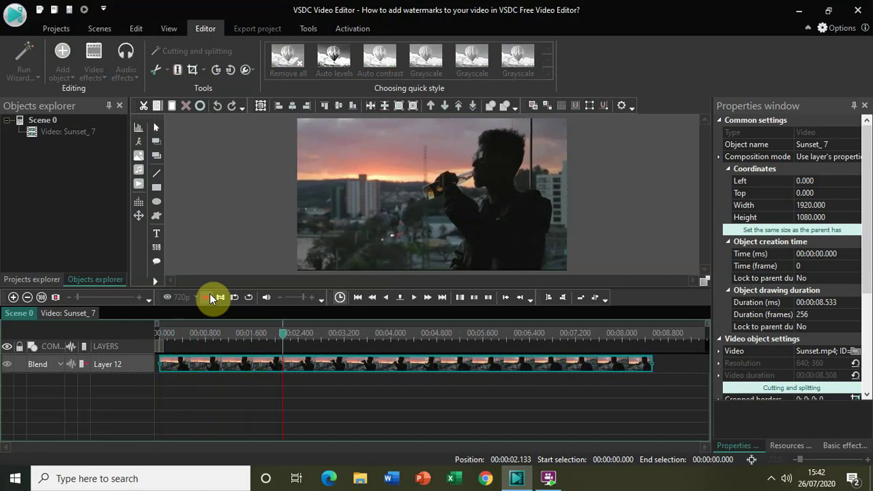
pyautogui.click(209, 293)
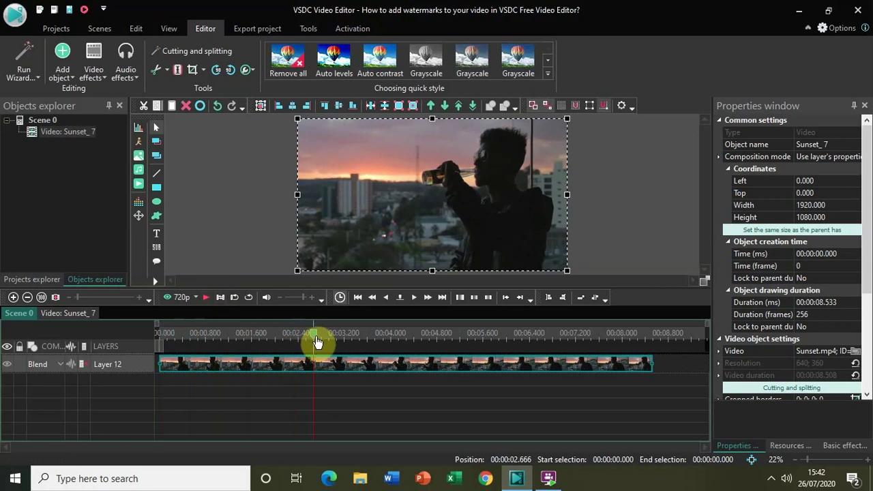
pyautogui.click(190, 335)
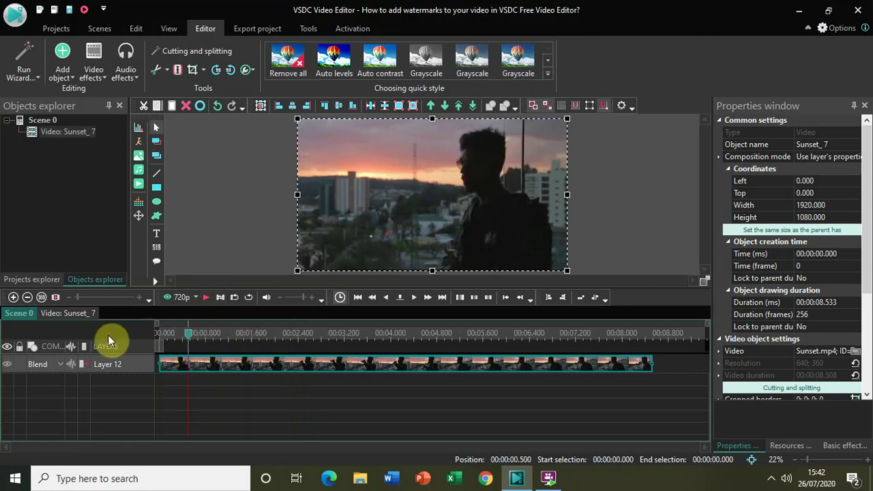
pyautogui.moveTo(190, 341); pyautogui.dragTo(157, 343)
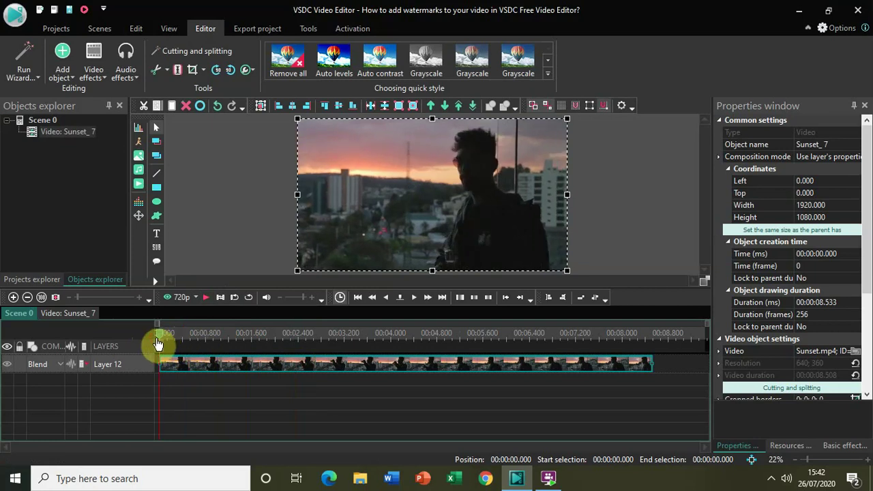
# Create a text object on a new layer, drawing its box in the frame's lower-left area
pyautogui.click(162, 234)
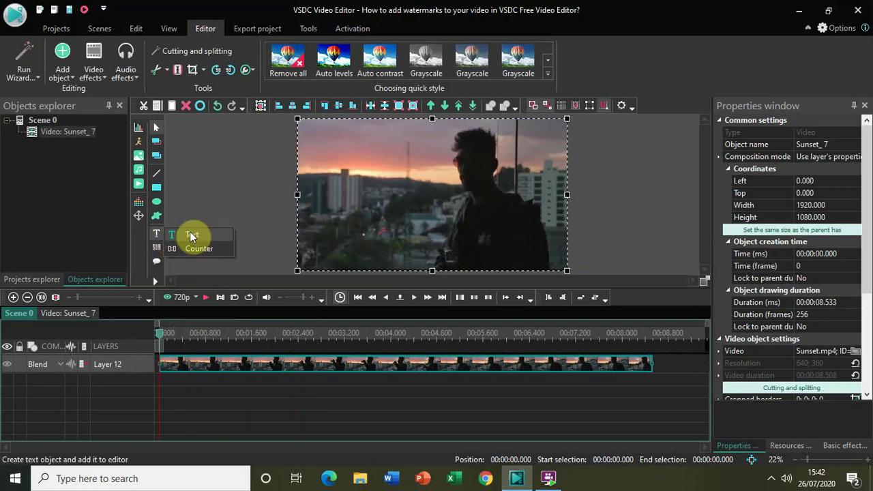
pyautogui.click(191, 232)
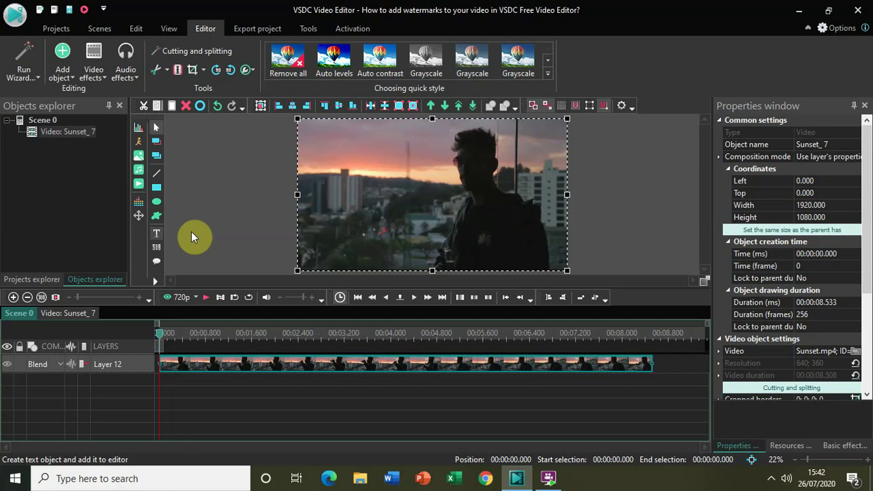
pyautogui.click(191, 231)
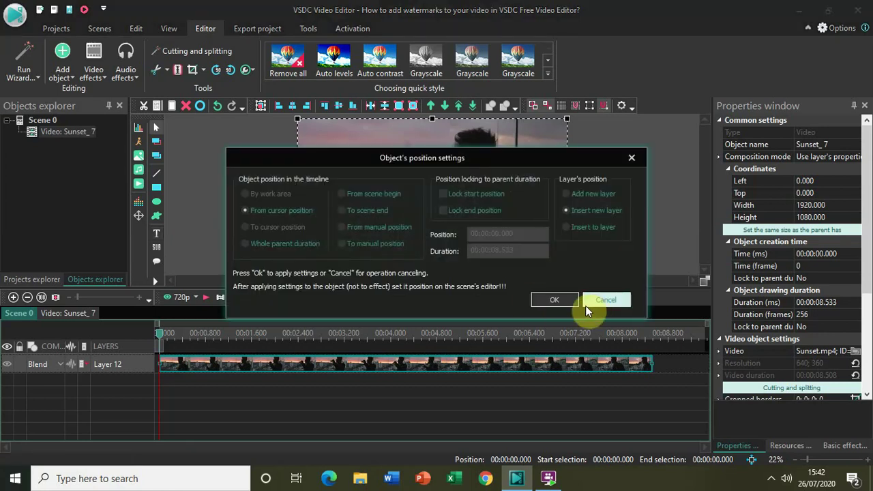
pyautogui.click(555, 299)
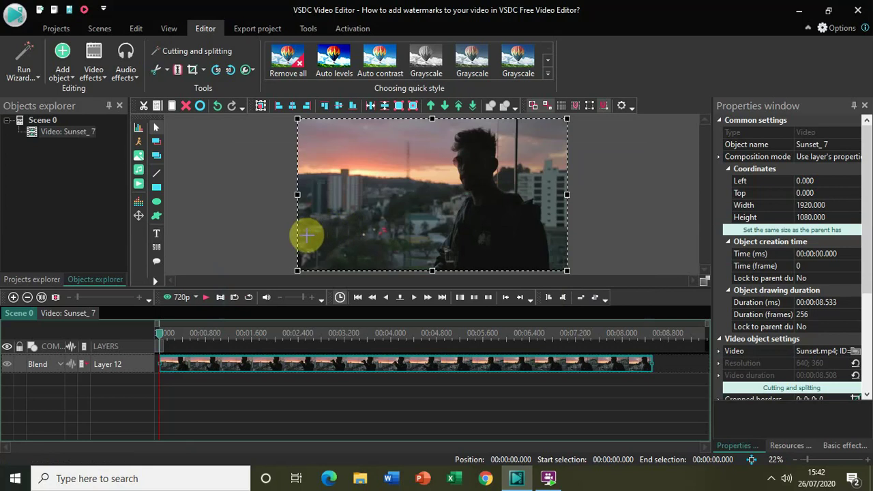
pyautogui.moveTo(306, 234); pyautogui.dragTo(414, 260)
# Type NEXTGENBLOGGER and centre it vertically and horizontally in its text box
pyautogui.write('NE')
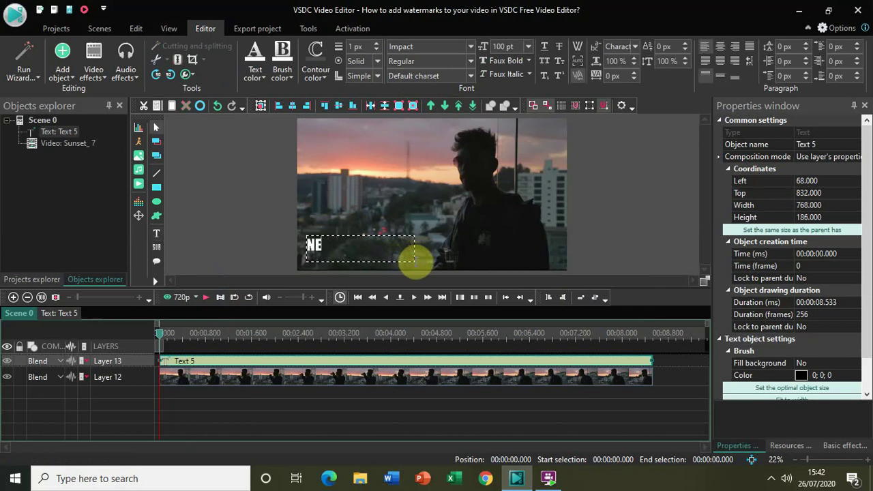
pyautogui.write('XTGENB')
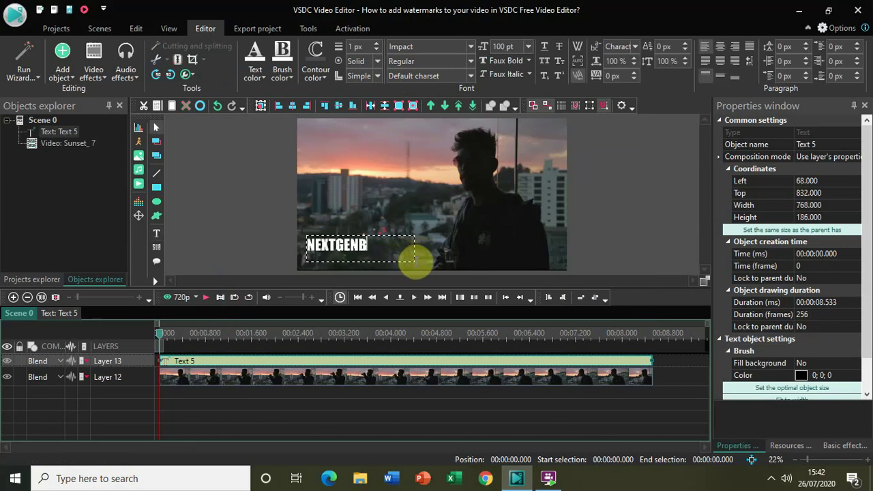
pyautogui.write('LOGGER')
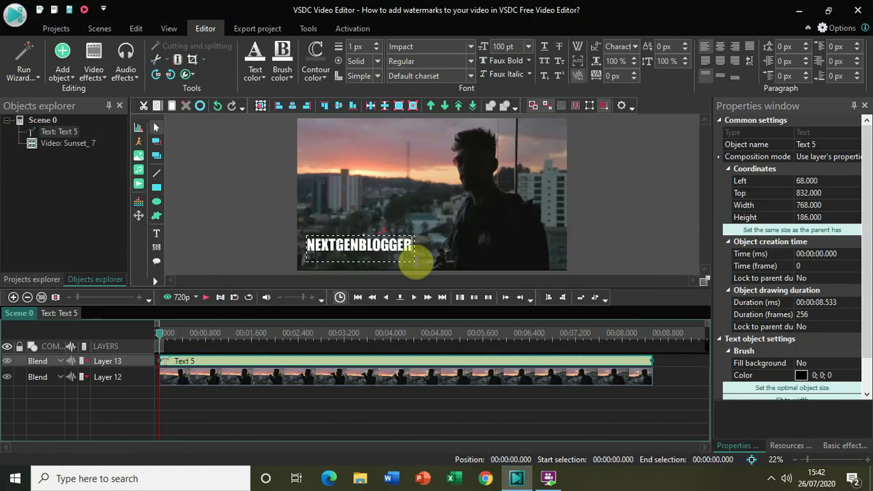
pyautogui.hotkey('ctrl', 'a')
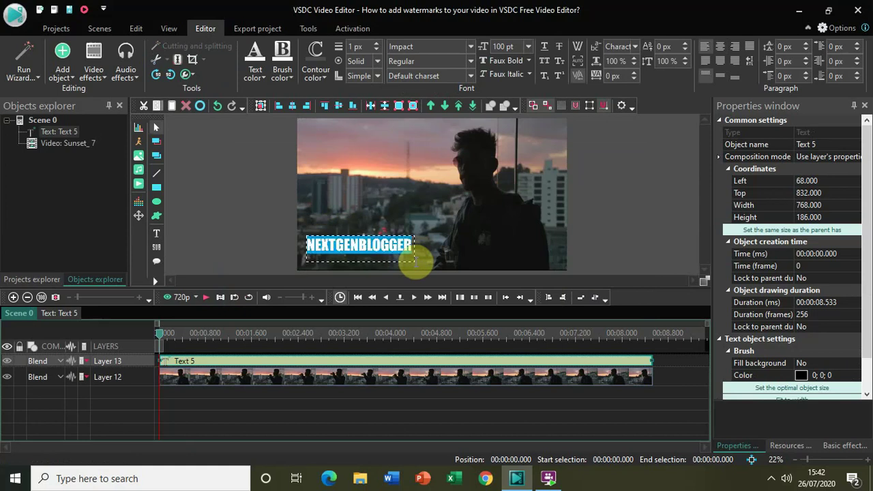
pyautogui.click(718, 80)
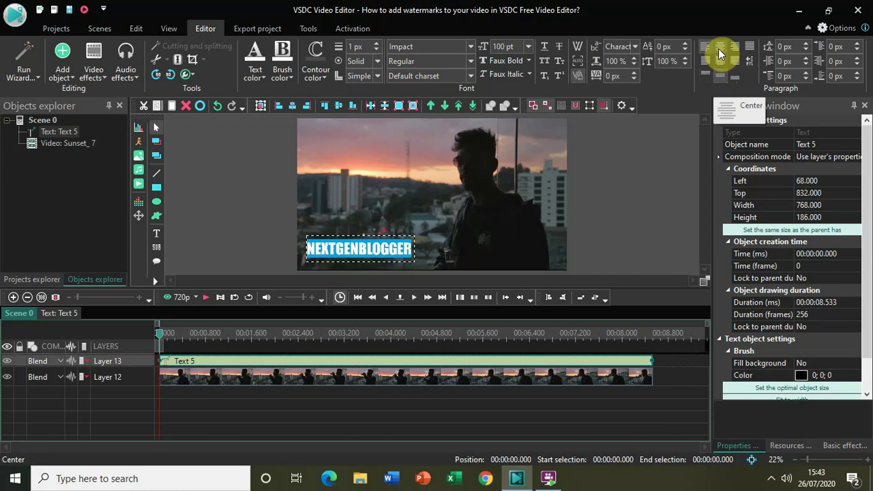
pyautogui.click(719, 48)
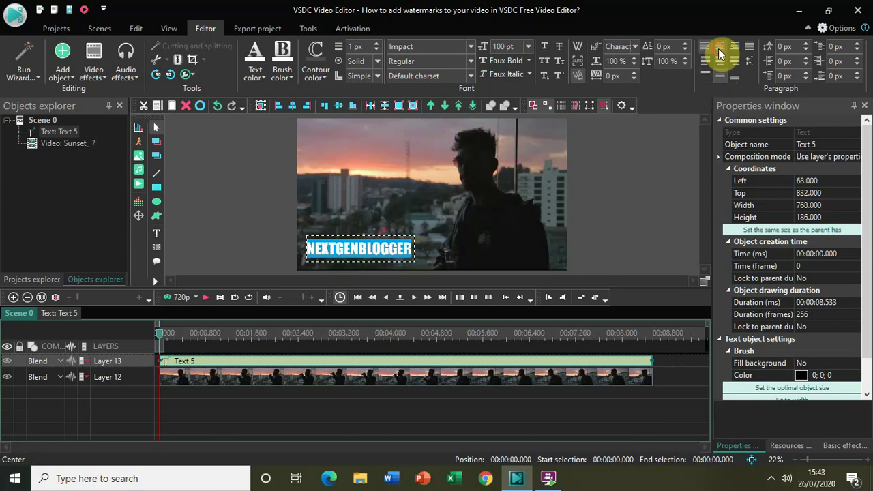
pyautogui.click(644, 167)
pyautogui.click(644, 167)
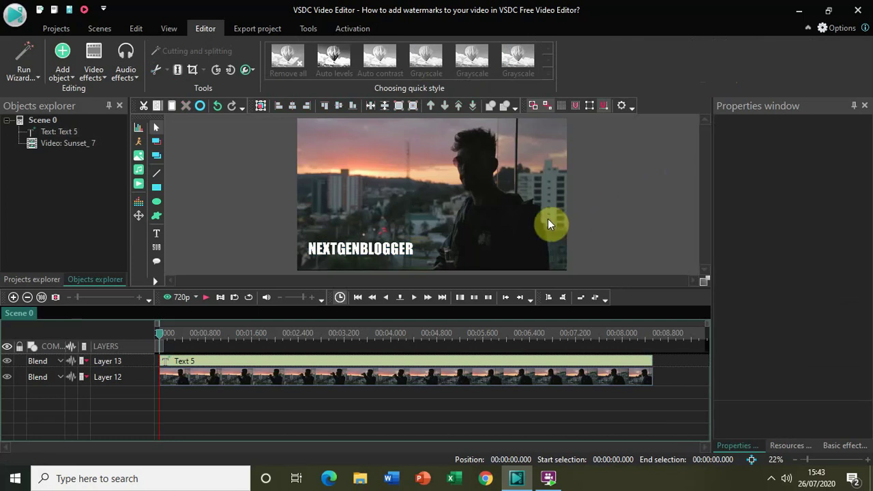
# Lower the Text 5 colour opacity to 21%, then deselect the text
pyautogui.click(363, 364)
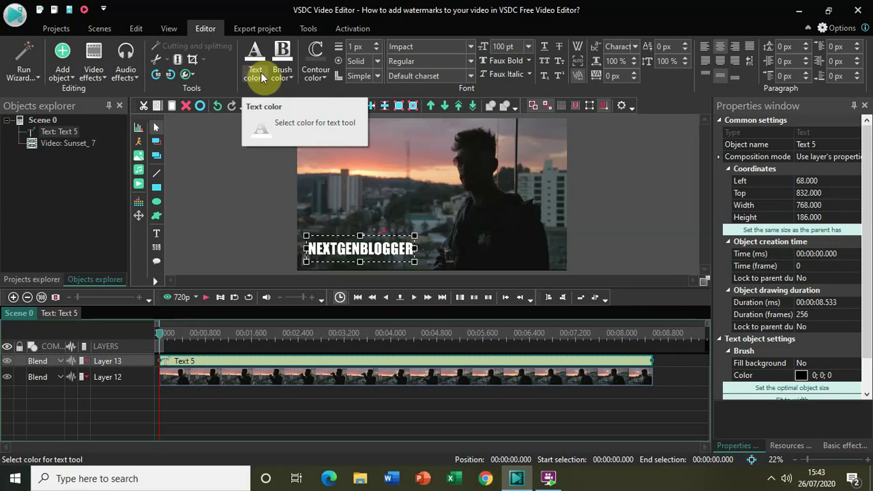
pyautogui.click(260, 73)
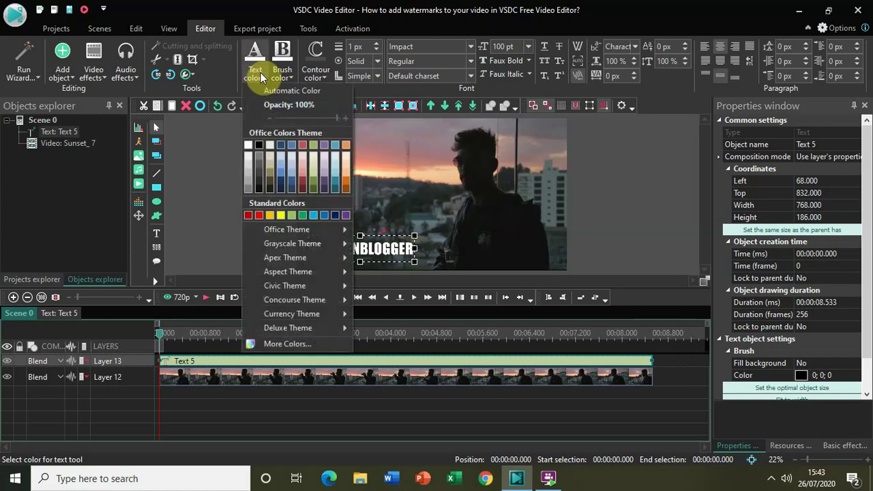
pyautogui.click(283, 117)
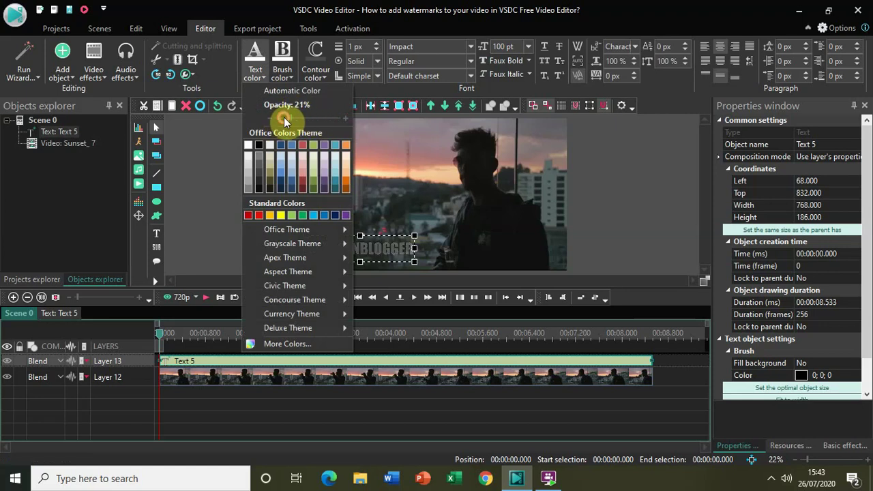
pyautogui.click(221, 147)
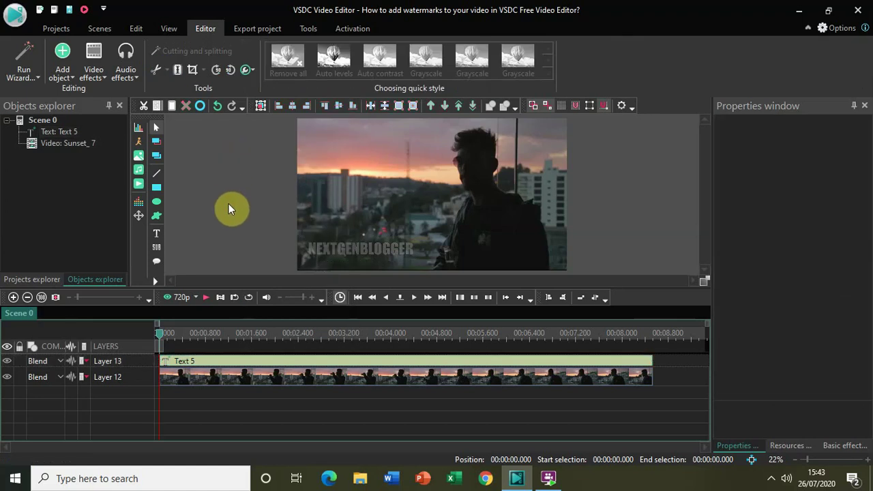
# Play the preview, then delete the Text 5 NEXTGENBLOGGER clip from the timeline
pyautogui.click(207, 298)
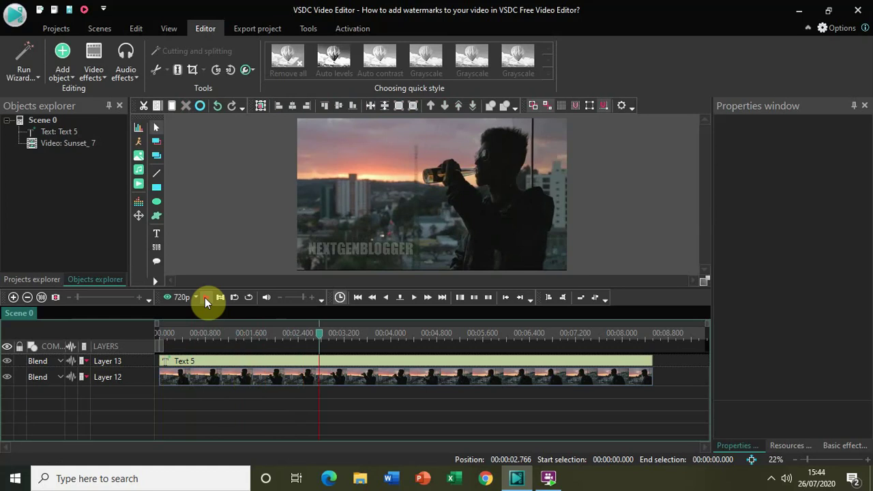
pyautogui.click(236, 365)
pyautogui.press('Delete')
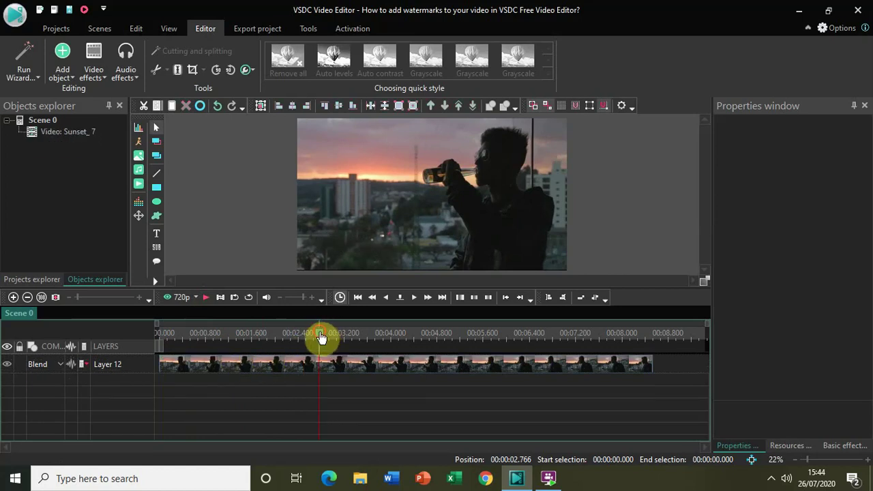
# Rewind the playhead and add the Dog image from Downloads on a new layer
pyautogui.moveTo(321, 338); pyautogui.dragTo(136, 339)
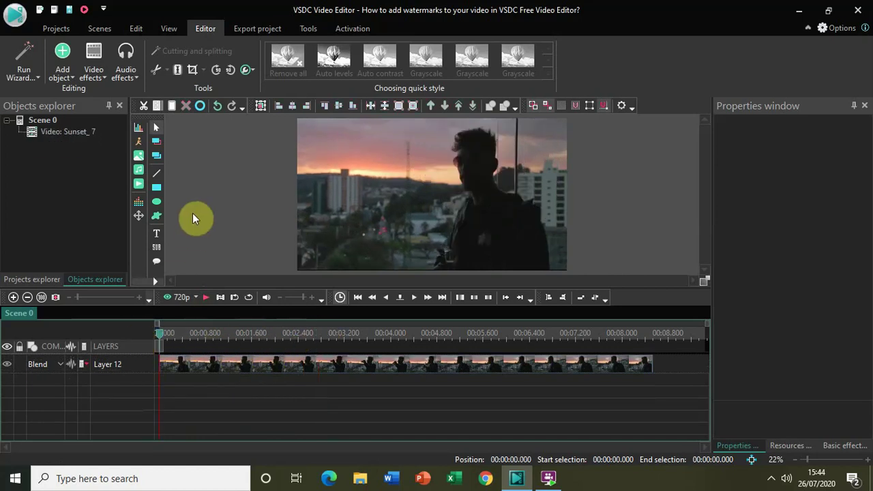
pyautogui.click(139, 158)
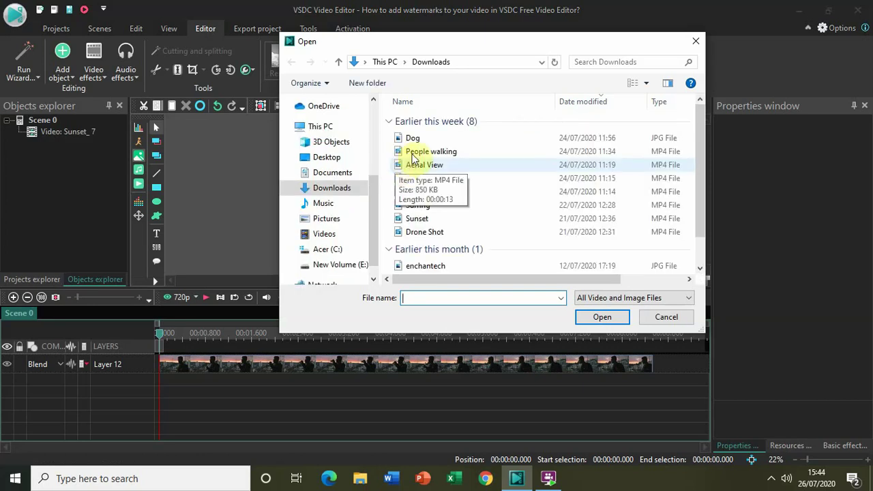
pyautogui.click(430, 140)
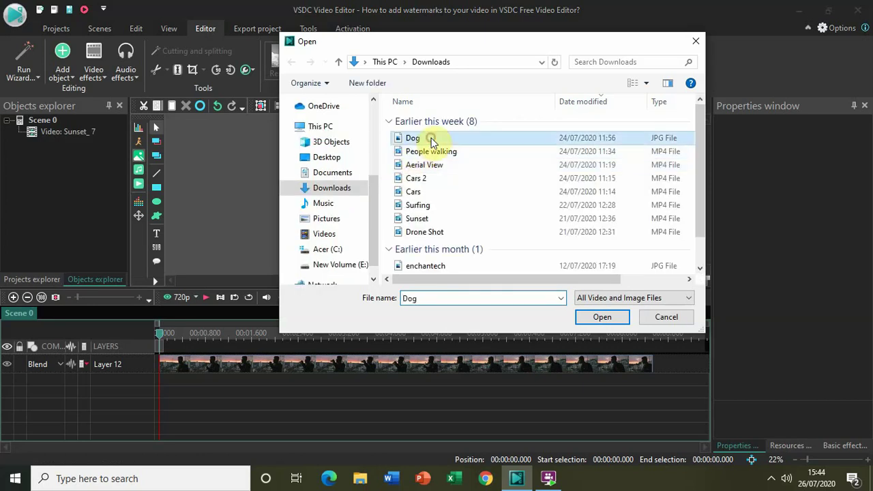
pyautogui.click(600, 318)
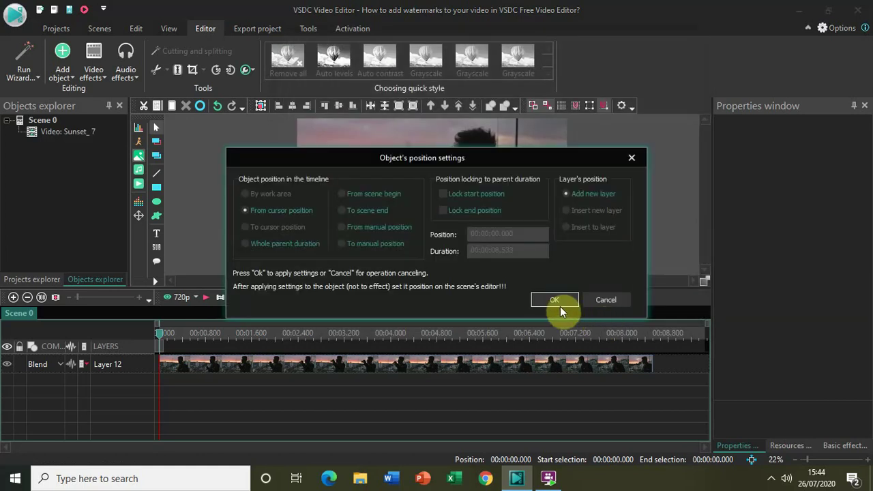
pyautogui.click(555, 301)
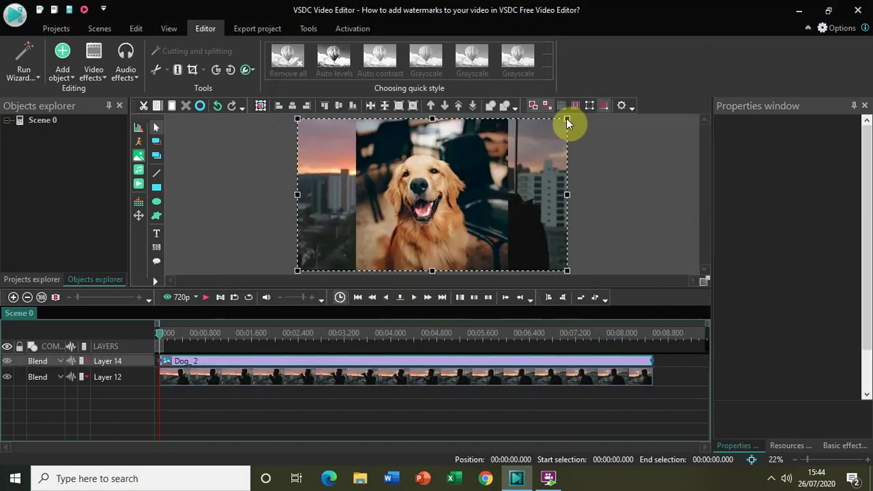
# Shrink the Dog image to 309×280 and tuck it into the lower-left corner
pyautogui.moveTo(566, 119); pyautogui.dragTo(386, 193)
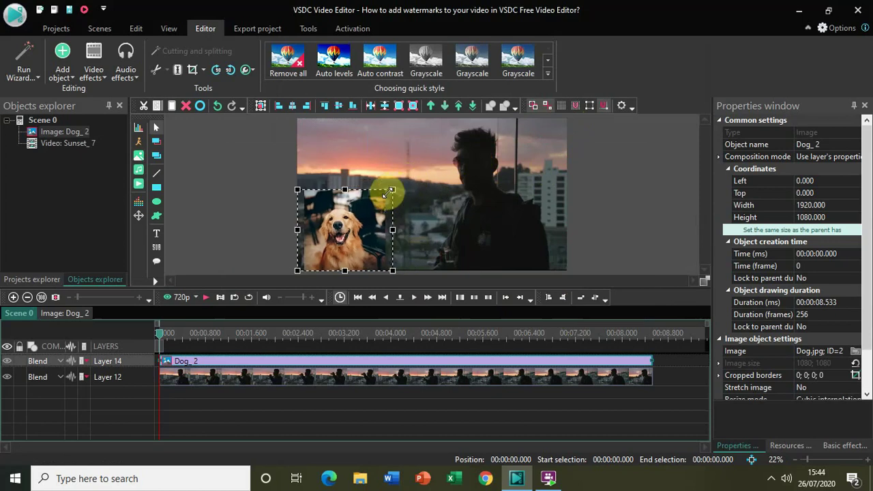
pyautogui.moveTo(391, 192); pyautogui.dragTo(333, 245)
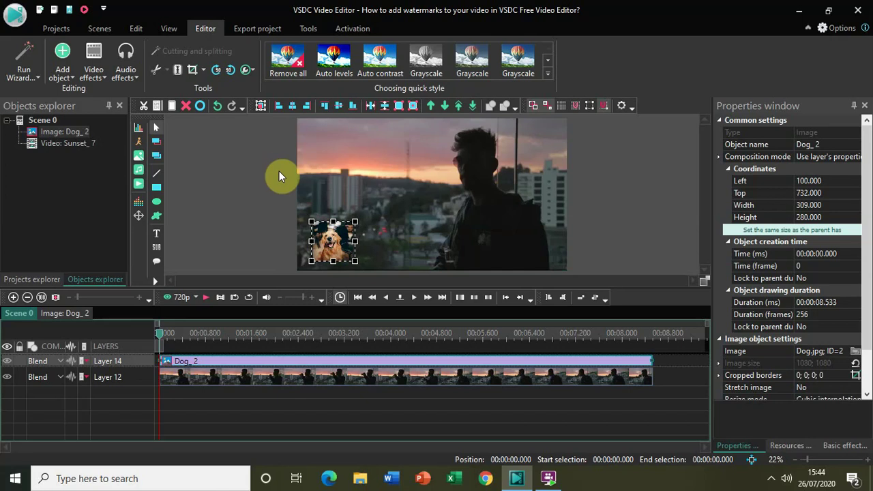
# Set the Dog image's opacity to 40% under More tools, then deselect it
pyautogui.click(252, 71)
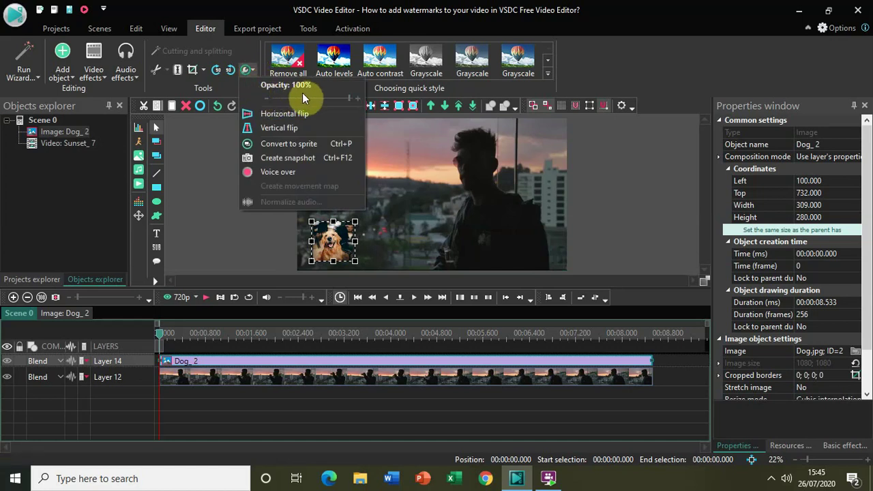
pyautogui.scroll(-6, 279, 98)
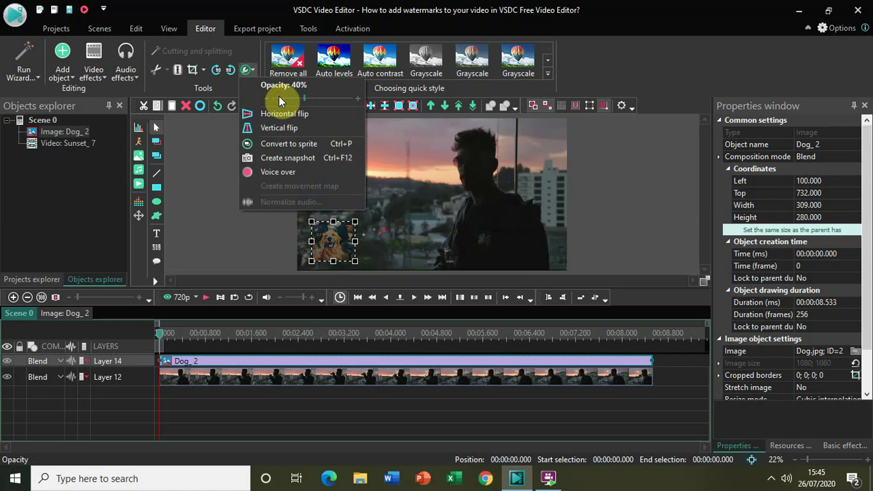
pyautogui.click(206, 269)
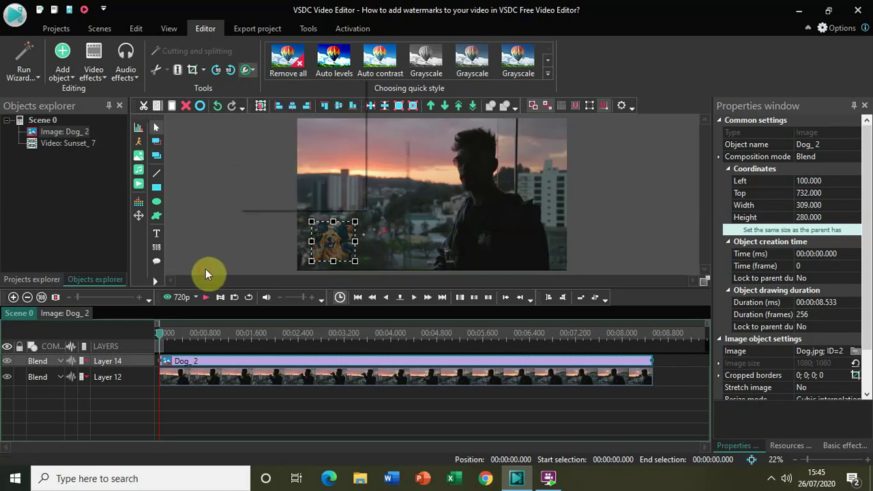
pyautogui.click(210, 269)
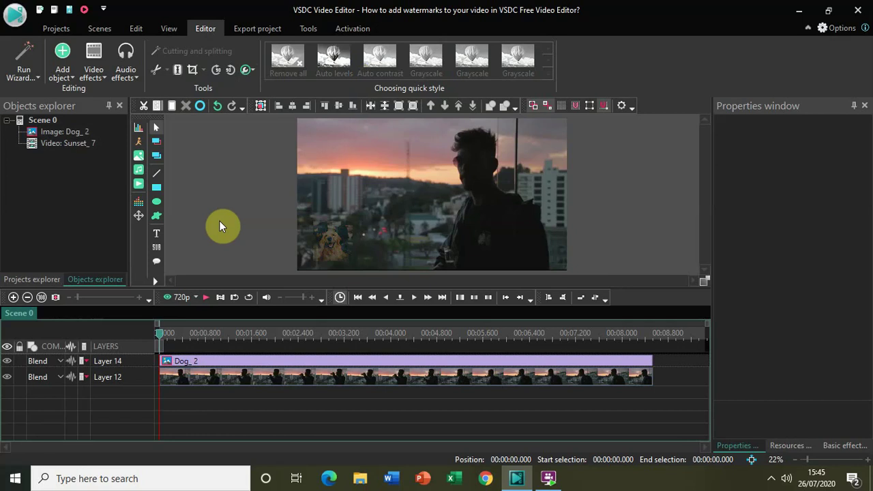
# Play the scene preview to check the faint dog watermark in the lower-left
pyautogui.click(203, 303)
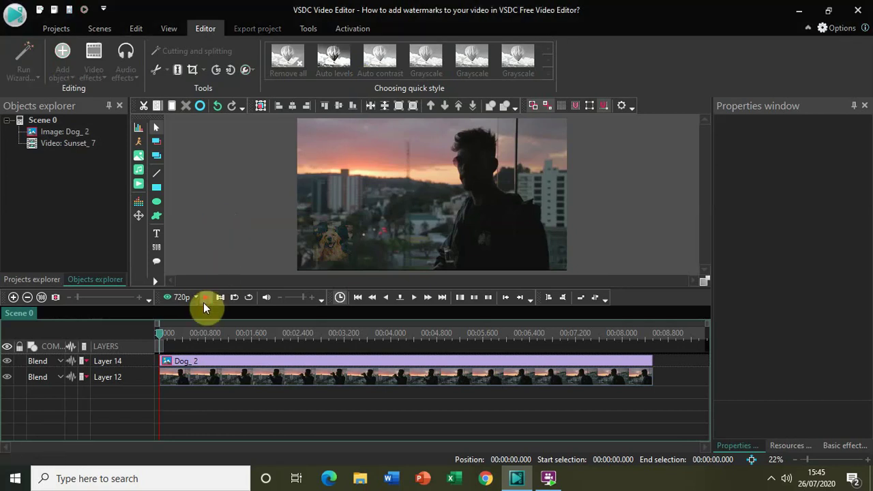